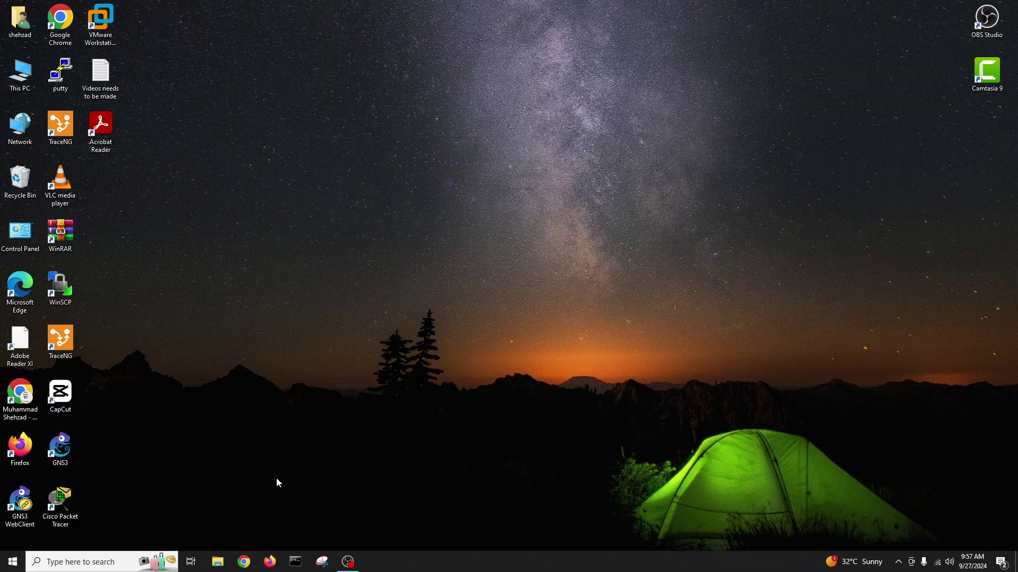
- Open Chrome under a profile, go to Google, and search 'advanced ip scanner' via the 'advance ip' suggestion
{"action": "left_click", "coordinate": [244, 561]}
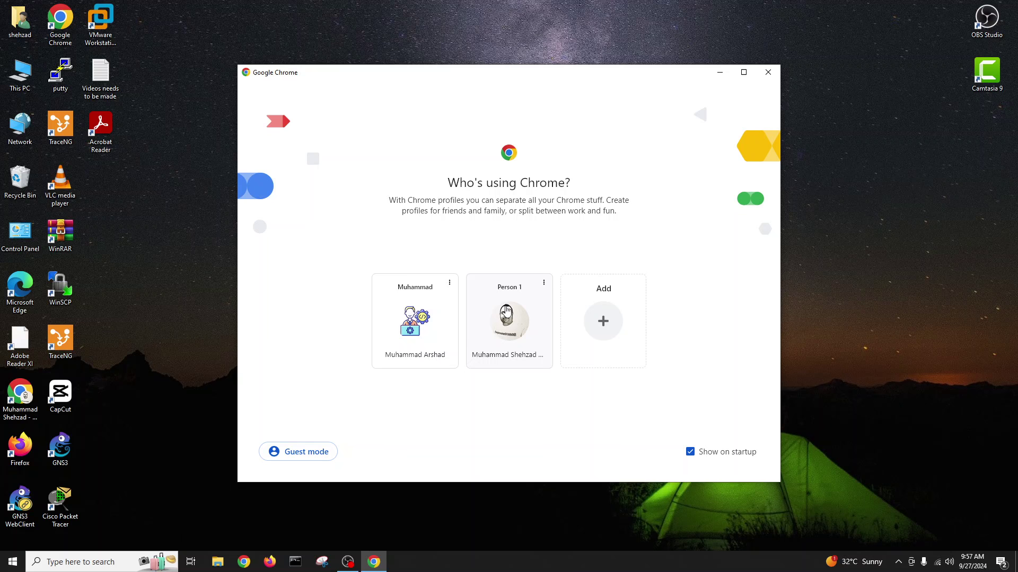
{"action": "left_click", "coordinate": [506, 317]}
{"action": "left_click", "coordinate": [479, 272]}
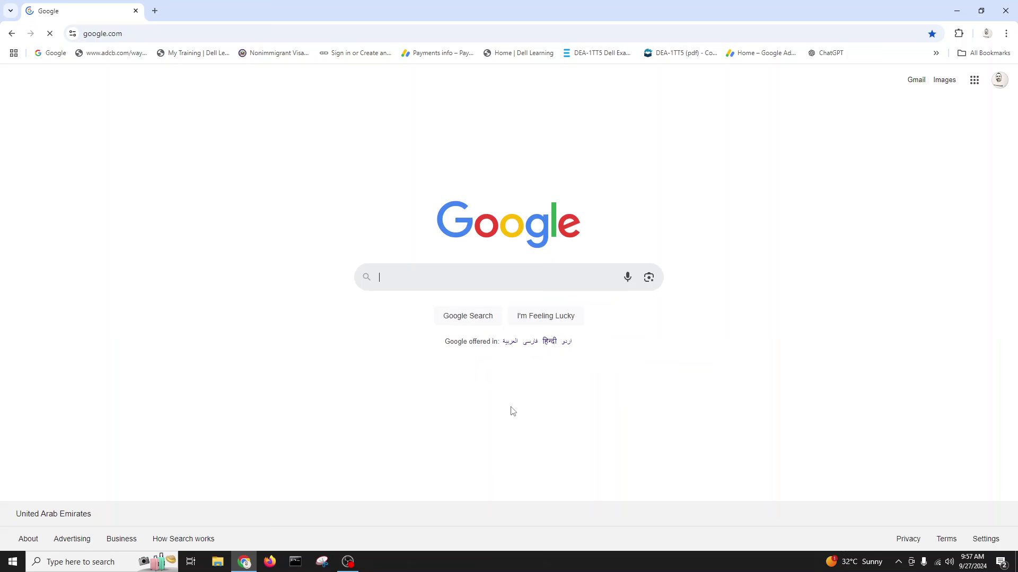
{"action": "left_click", "coordinate": [409, 280]}
{"action": "type", "text": "a"}
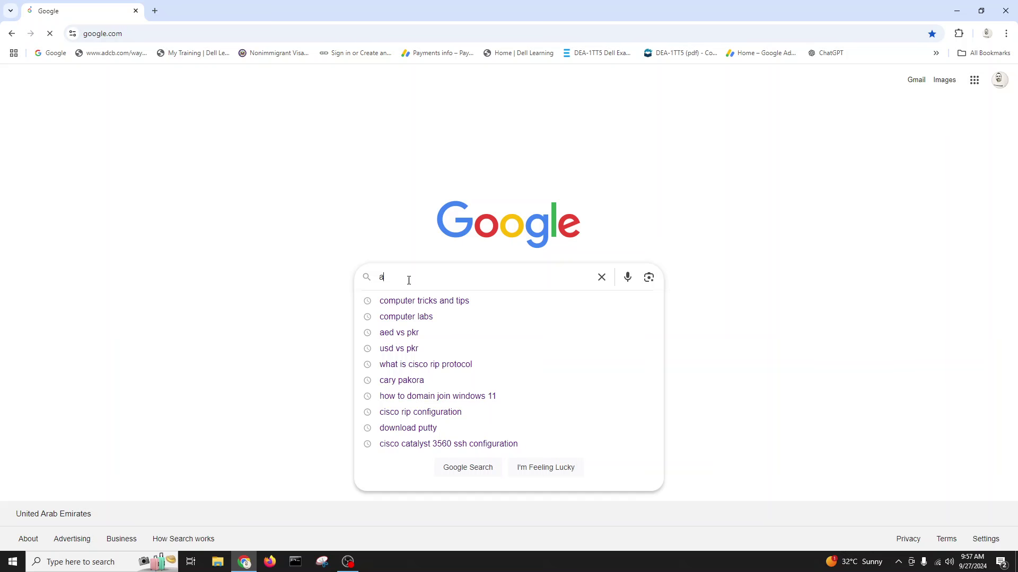
{"action": "type", "text": "dvance ip"}
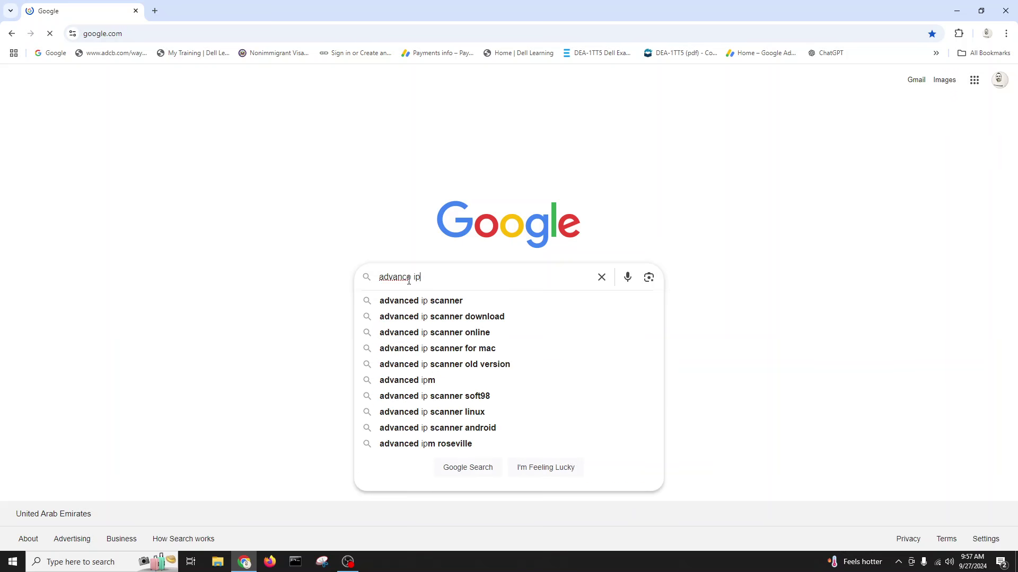
{"action": "left_click", "coordinate": [422, 305]}
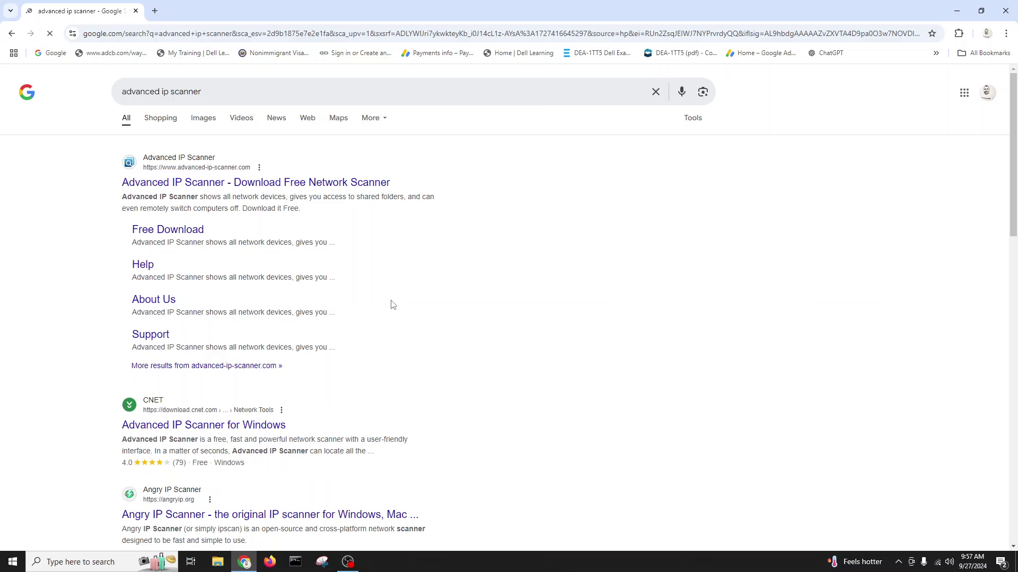
- Open the official advanced-ip-scanner.com result and start its Free Download
{"action": "left_click", "coordinate": [217, 186]}
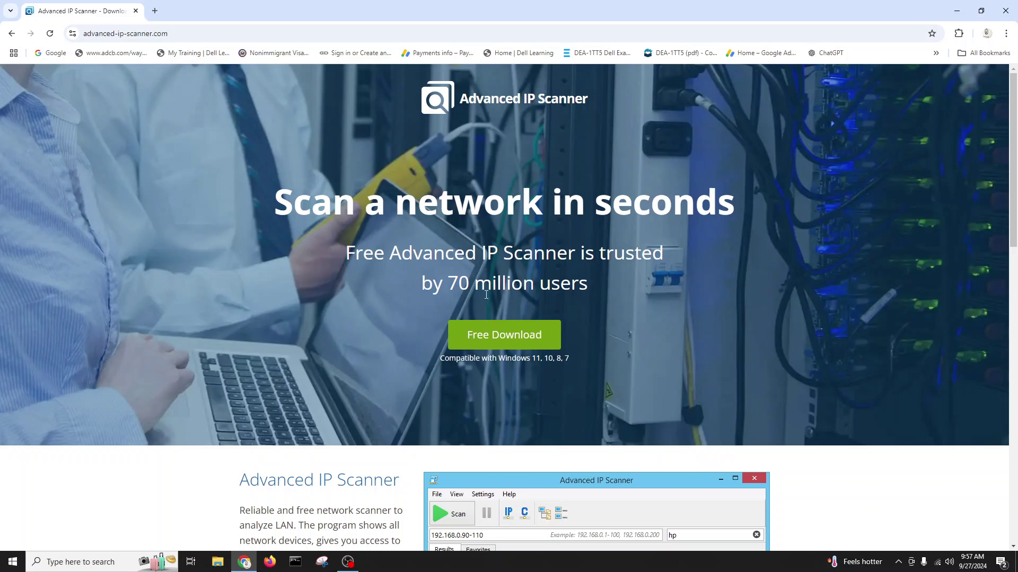
{"action": "left_click", "coordinate": [501, 337]}
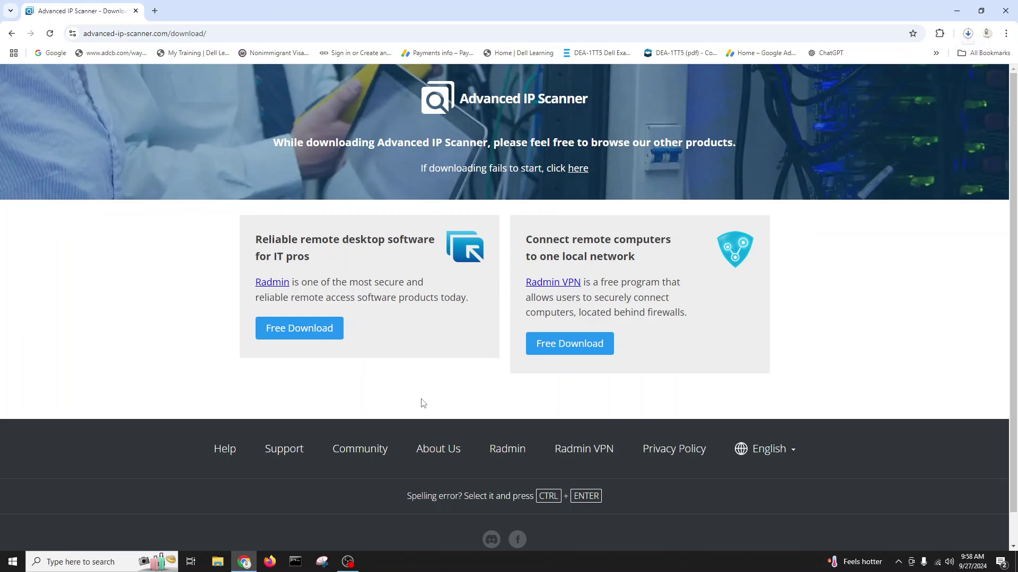
- Keep the blocked Advanced_IP_Scanner_2.5.4594.1 download and show the finished installer in Downloads
{"action": "left_click", "coordinate": [968, 33]}
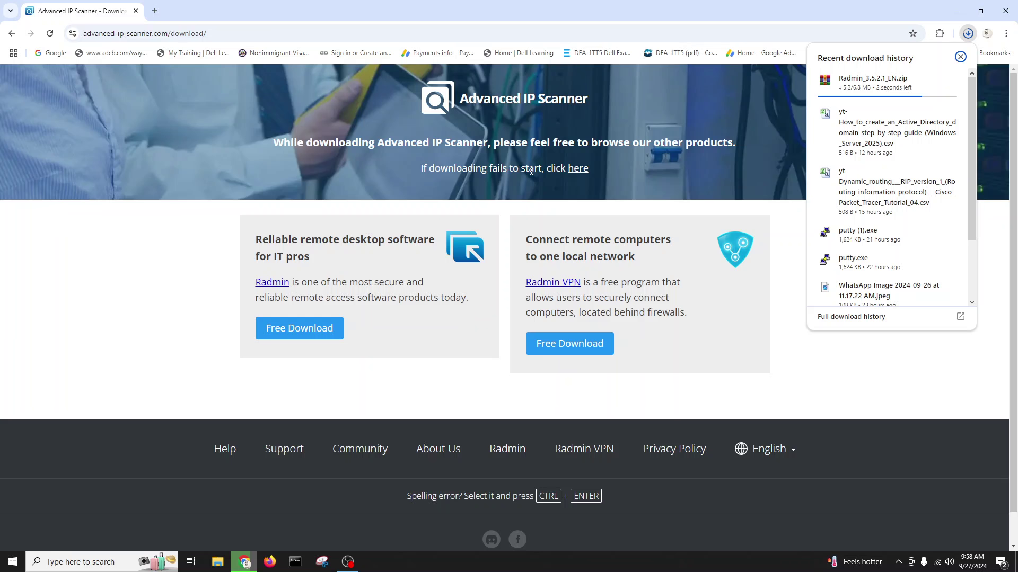
{"action": "left_click", "coordinate": [581, 170]}
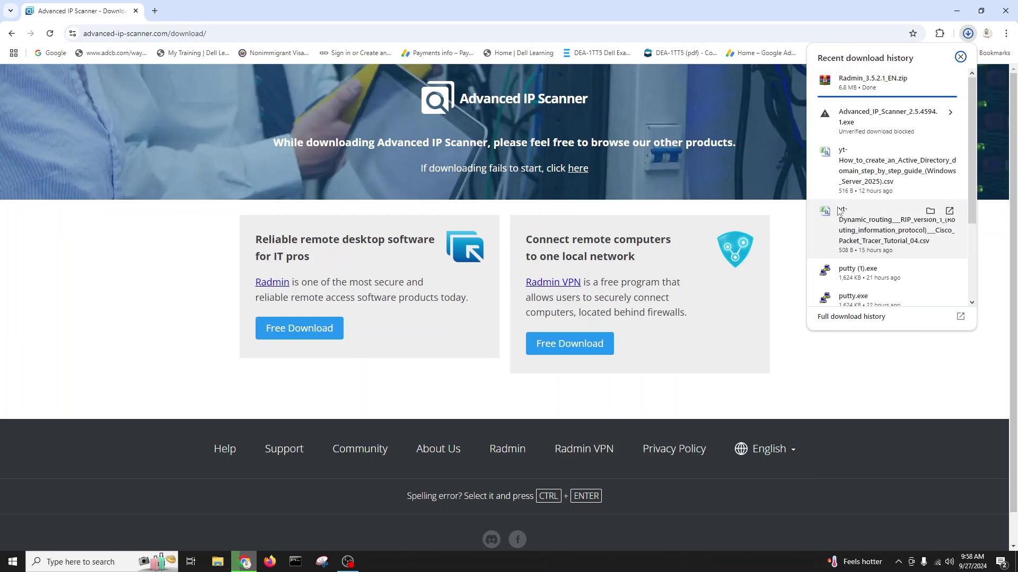
{"action": "left_click", "coordinate": [853, 119]}
{"action": "left_click", "coordinate": [896, 121]}
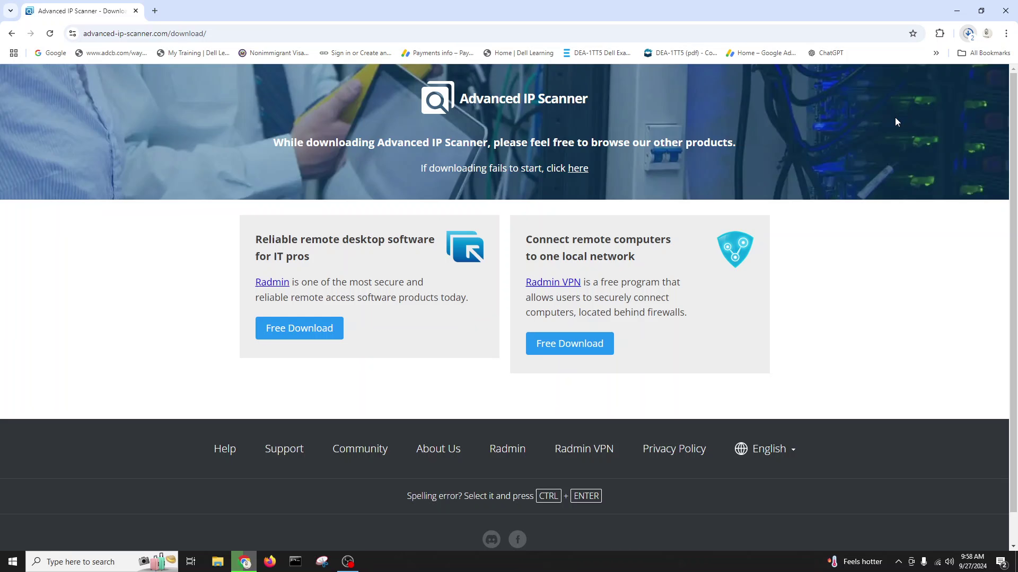
{"action": "left_click", "coordinate": [968, 33]}
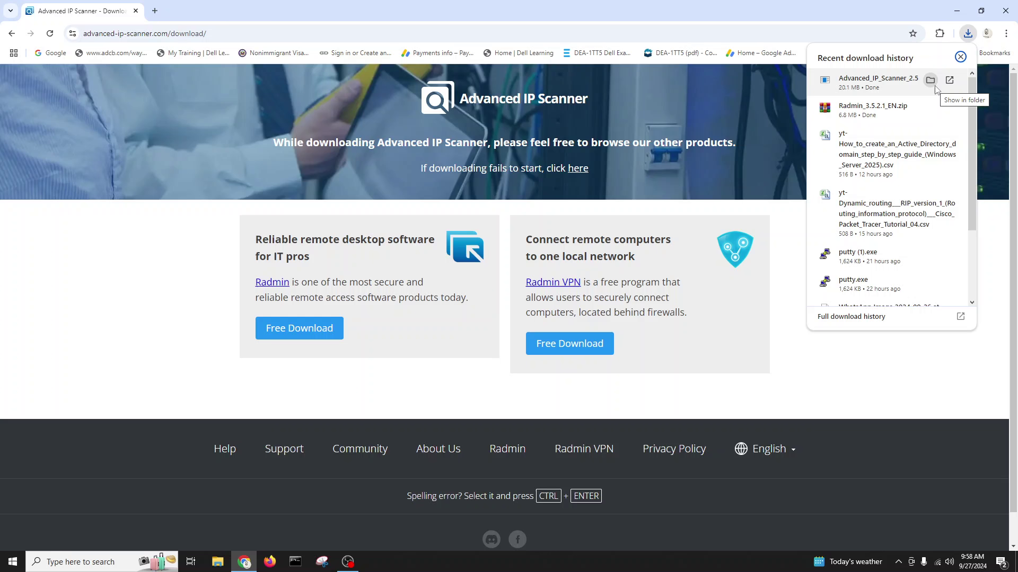
{"action": "left_click", "coordinate": [935, 87]}
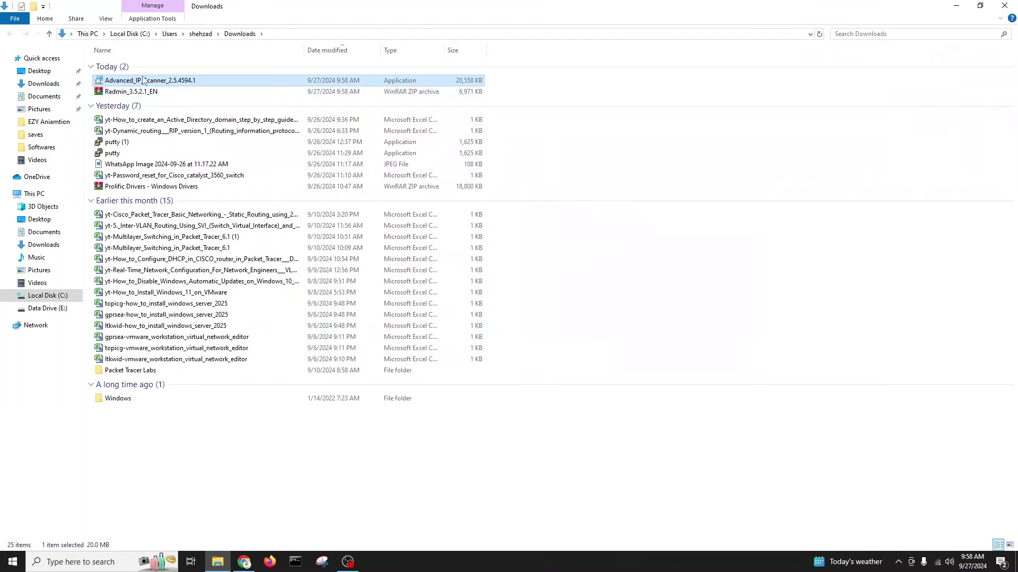
- Copy the Advanced IP Scanner installer into the Softwares folder on Data Drive (E:)
{"action": "right_click", "coordinate": [176, 85]}
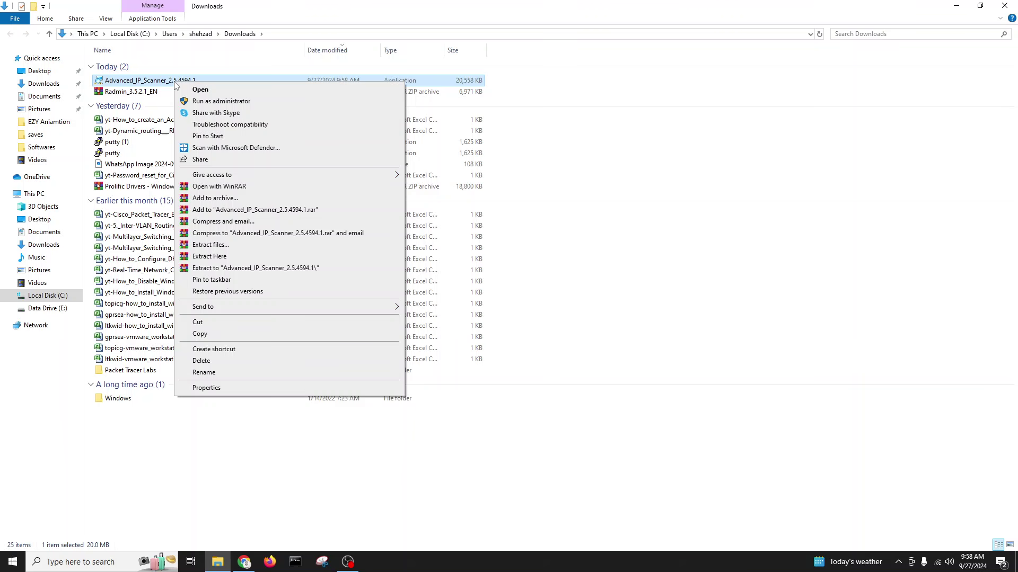
{"action": "left_click", "coordinate": [204, 334]}
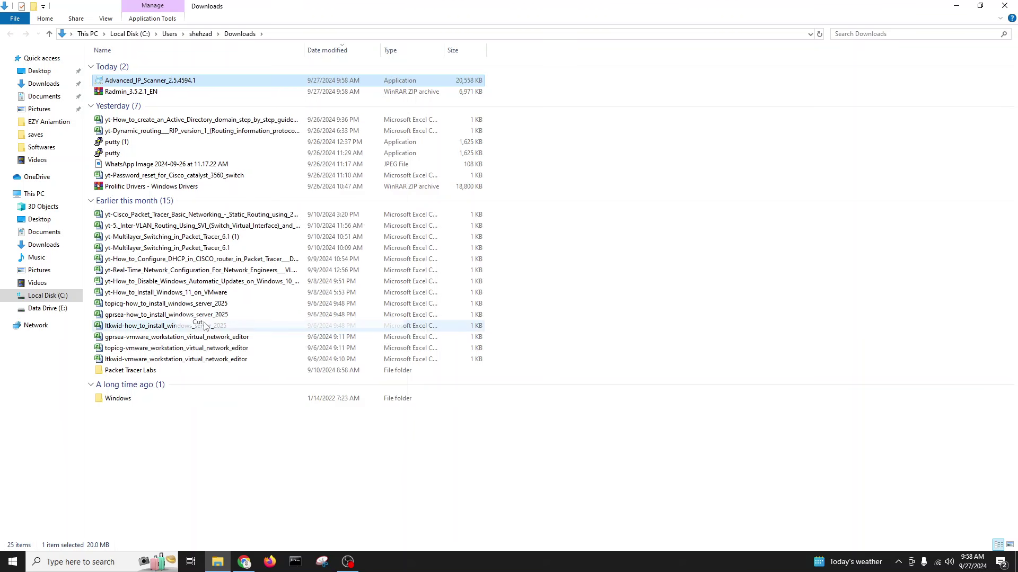
{"action": "left_click", "coordinate": [47, 309]}
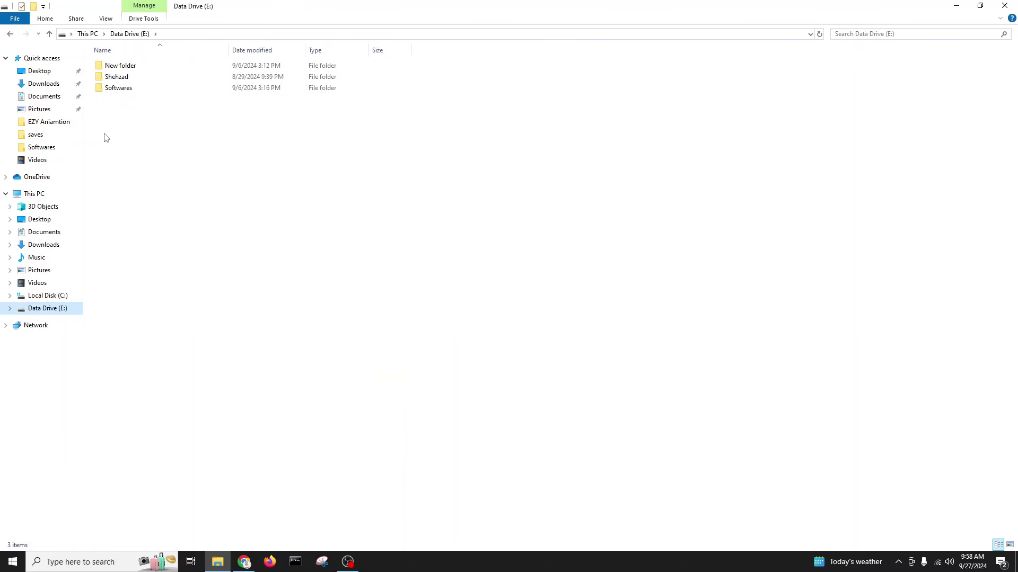
{"action": "double_click", "coordinate": [111, 88]}
{"action": "right_click", "coordinate": [240, 290]}
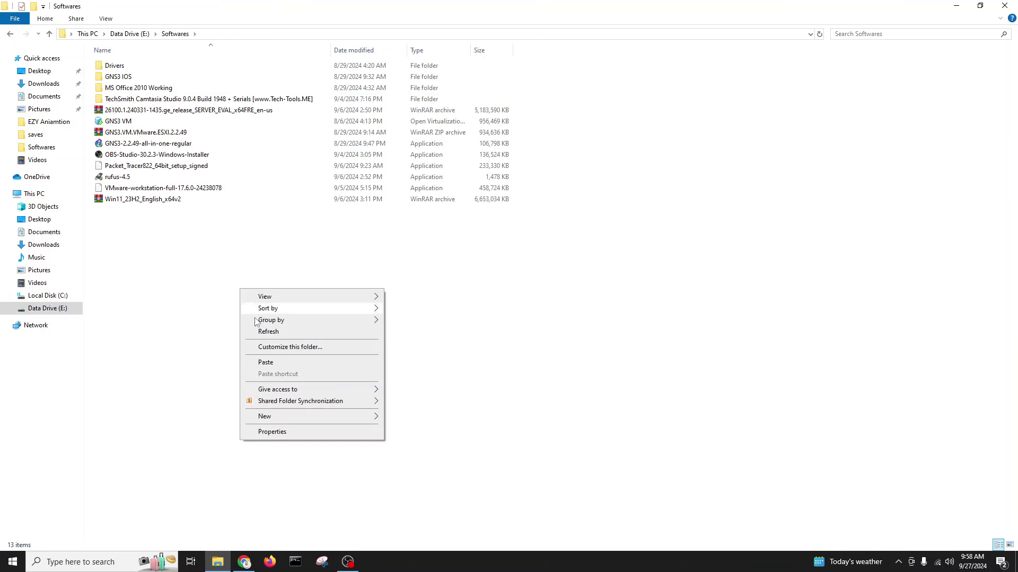
{"action": "left_click", "coordinate": [266, 362]}
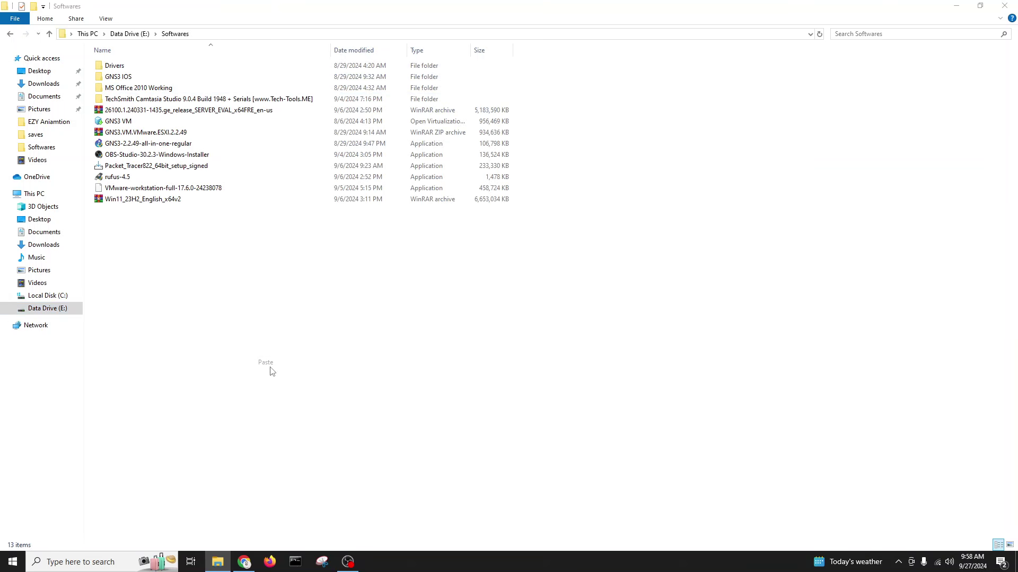
- Launch the pasted installer from E:\Softwares
{"action": "right_click", "coordinate": [205, 259]}
{"action": "key", "text": "Escape"}
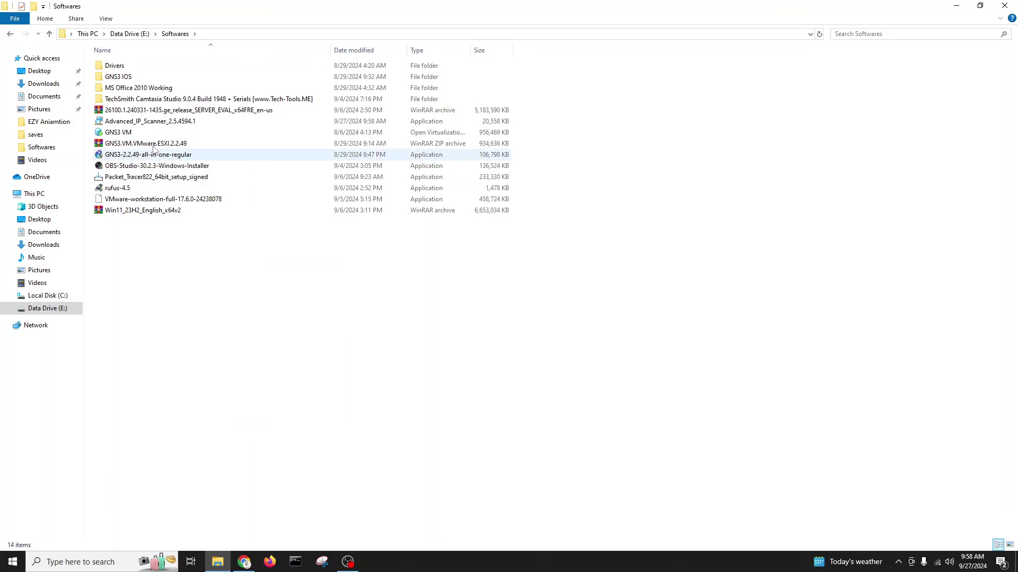
{"action": "double_click", "coordinate": [142, 121]}
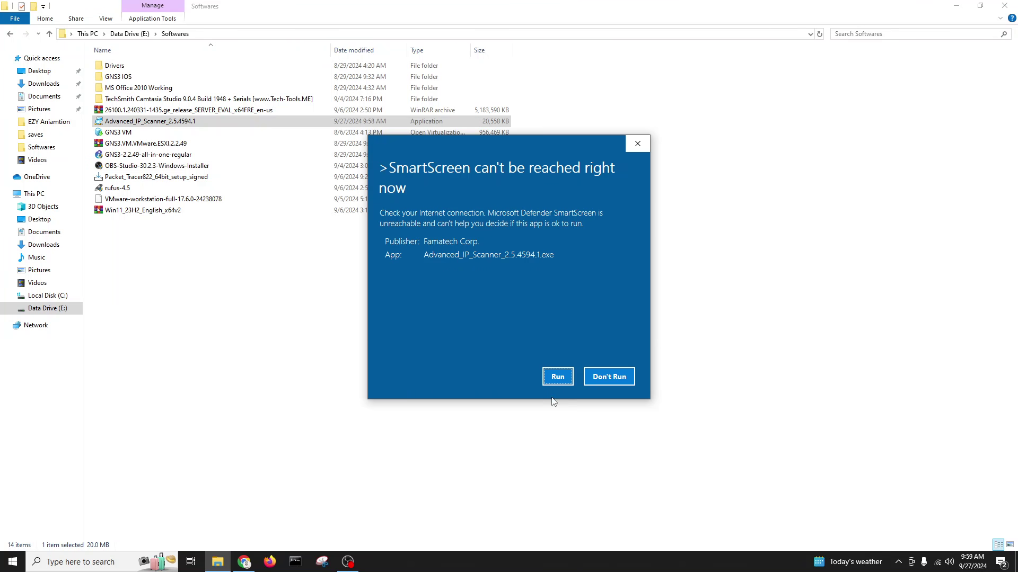
- Allow the installer past SmartScreen, keep English as the setup language, and accept the licence agreement
{"action": "left_click", "coordinate": [551, 377]}
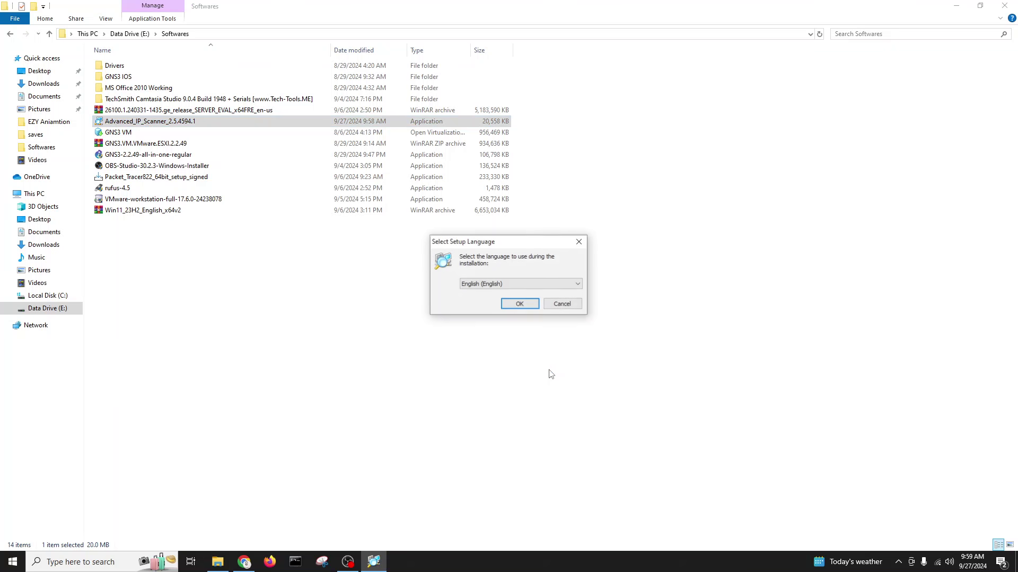
{"action": "left_click", "coordinate": [512, 305]}
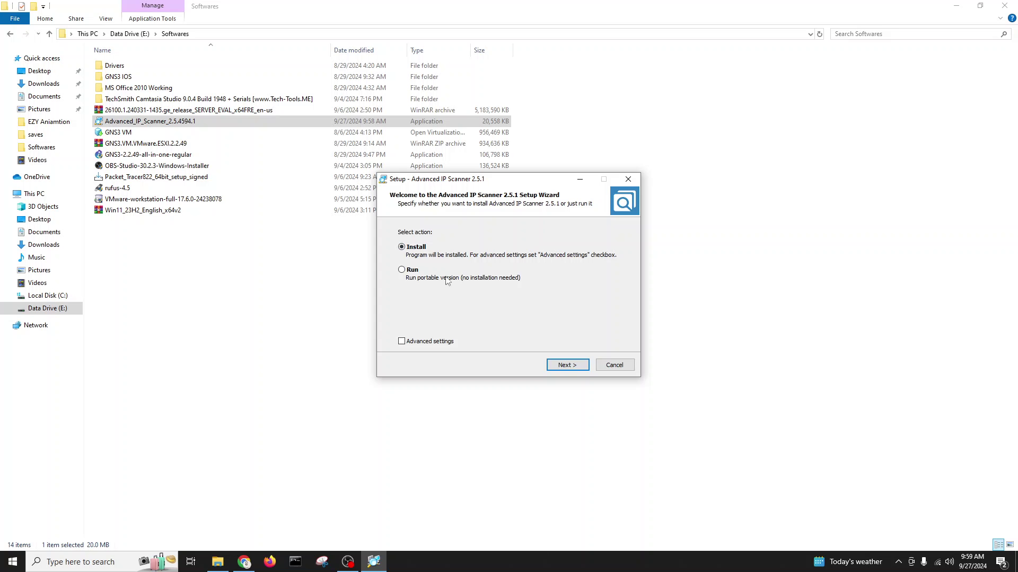
{"action": "left_click", "coordinate": [564, 365]}
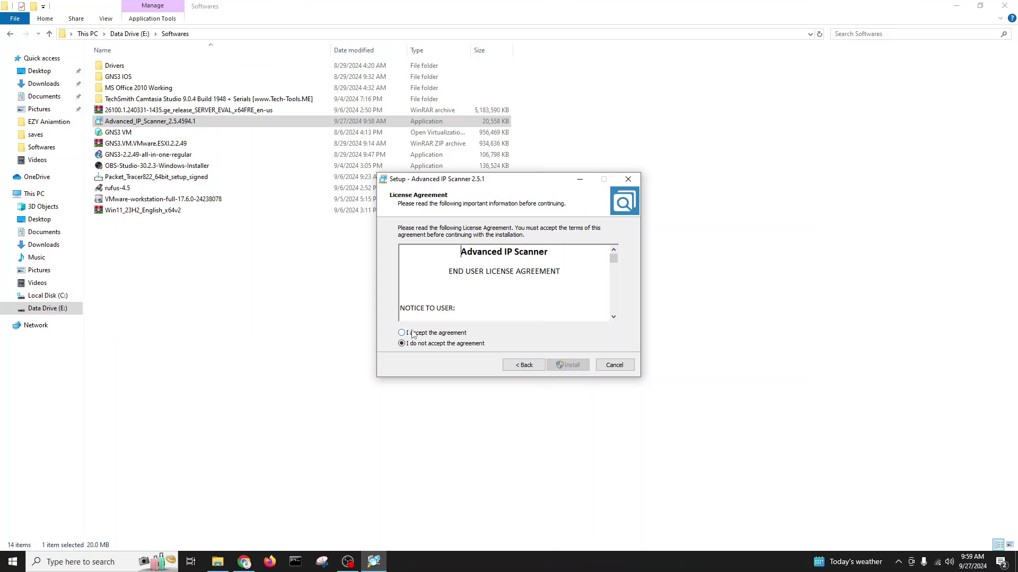
{"action": "left_click", "coordinate": [412, 334]}
- Install Advanced IP Scanner, close Chrome, and center the setup wizard on screen
{"action": "left_click_drag", "start_coordinate": [612, 258], "coordinate": [613, 326]}
{"action": "left_click", "coordinate": [573, 365]}
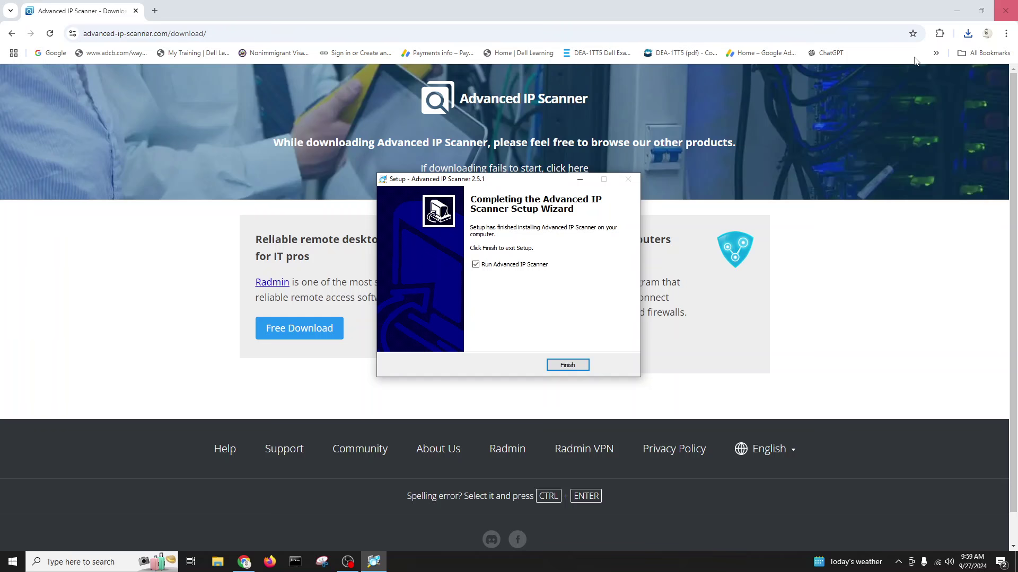
{"action": "left_click", "coordinate": [1006, 10]}
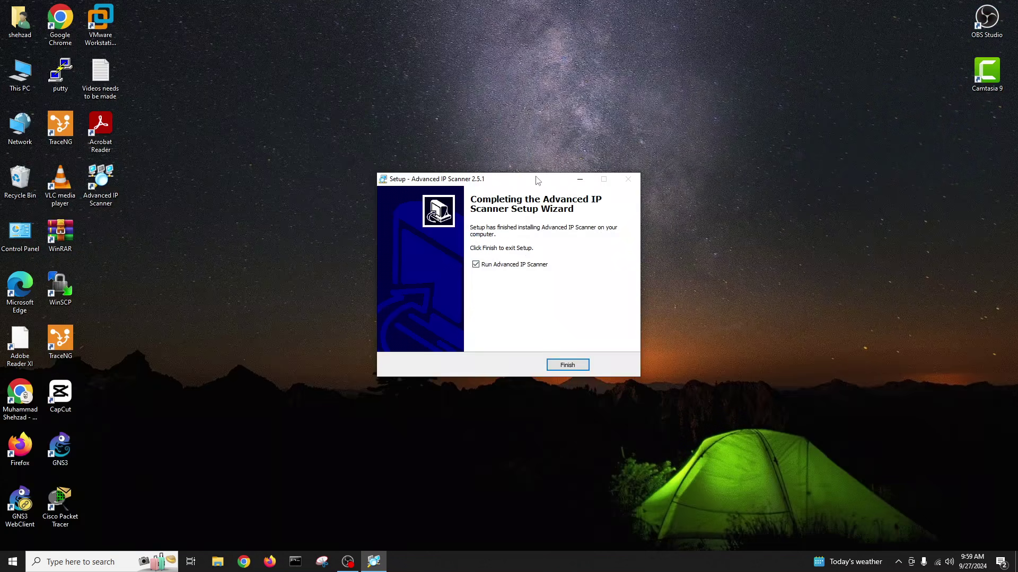
{"action": "left_click_drag", "start_coordinate": [527, 179], "coordinate": [576, 148]}
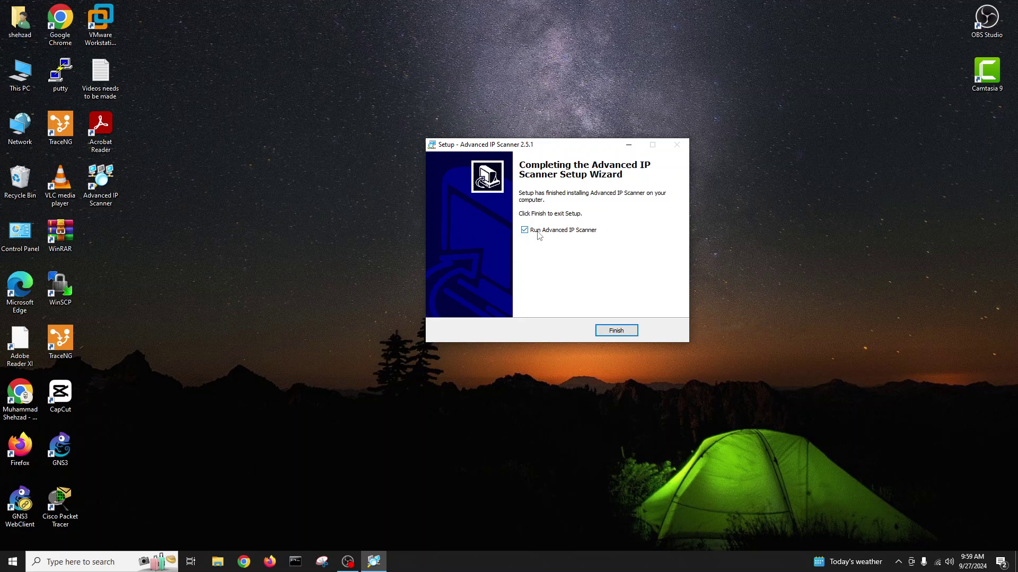
- Finish setup to launch Advanced IP Scanner, then move and enlarge its window to show all columns
{"action": "left_click", "coordinate": [611, 333]}
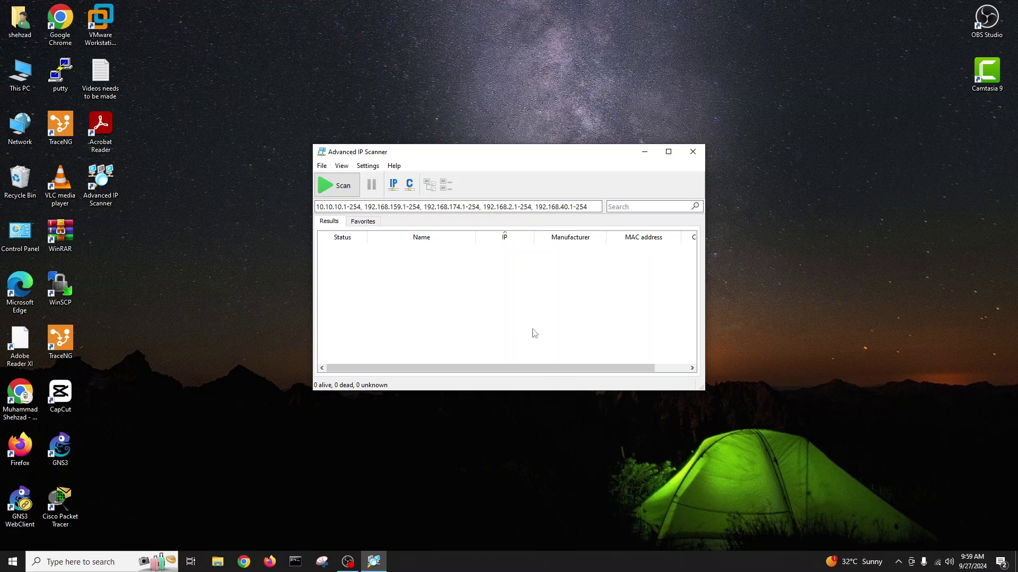
{"action": "left_click_drag", "start_coordinate": [550, 157], "coordinate": [451, 117]}
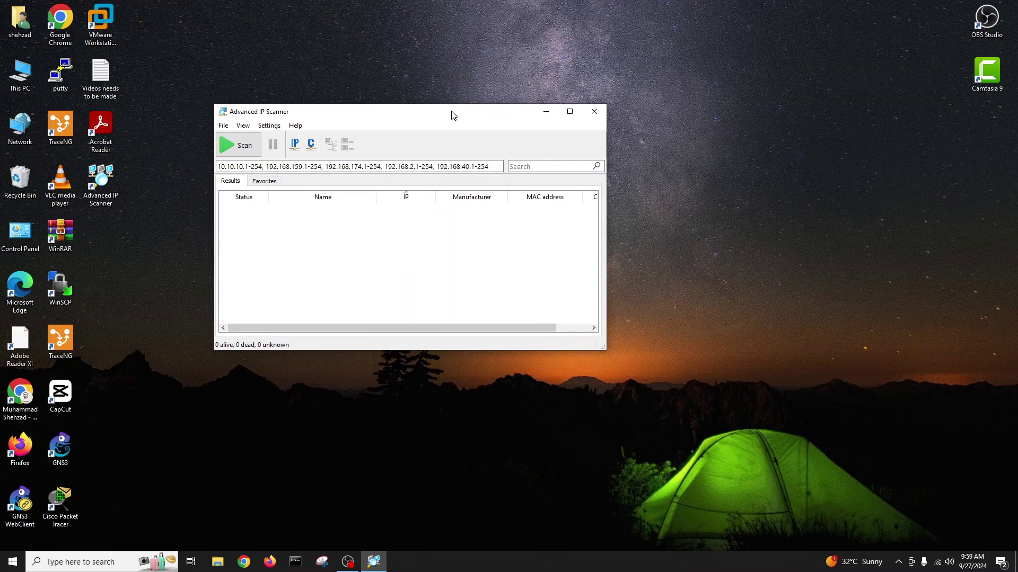
{"action": "left_click_drag", "start_coordinate": [605, 349], "coordinate": [794, 430]}
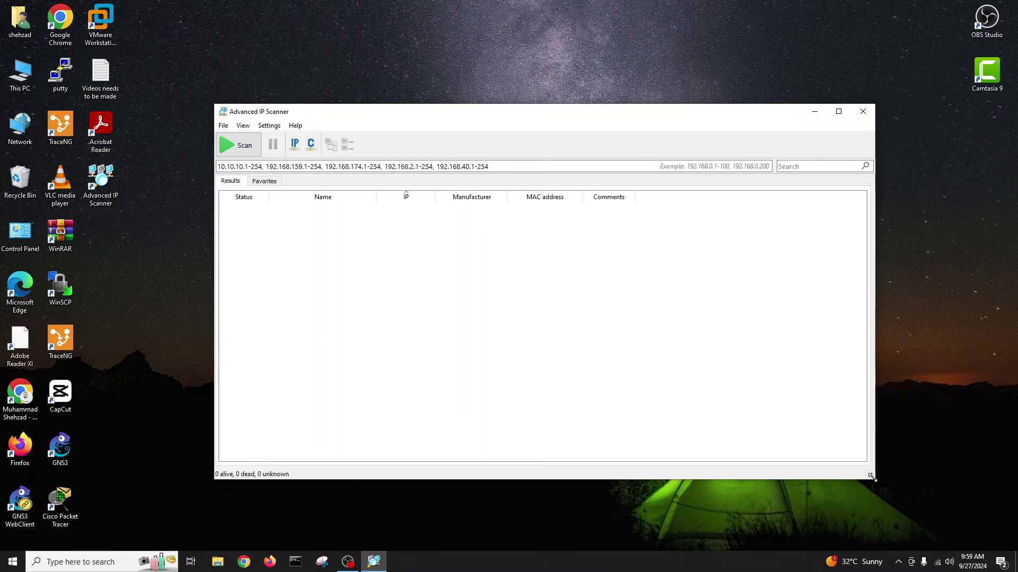
- Trim the IP range to just 10.10.10.1-254 and start the scan
{"action": "left_click", "coordinate": [217, 165]}
{"action": "key", "text": "ctrl+a"}
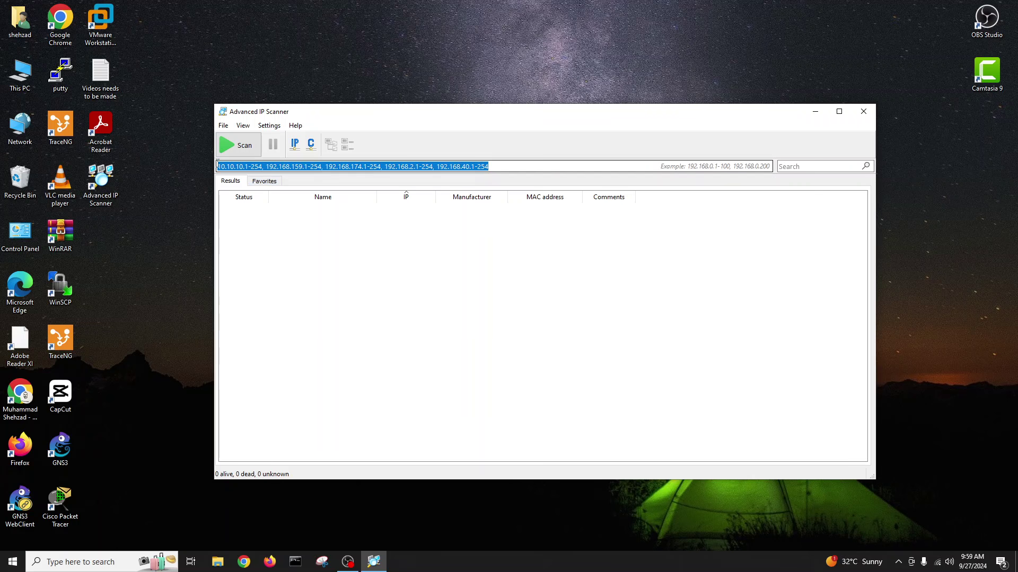
{"action": "left_click", "coordinate": [493, 168]}
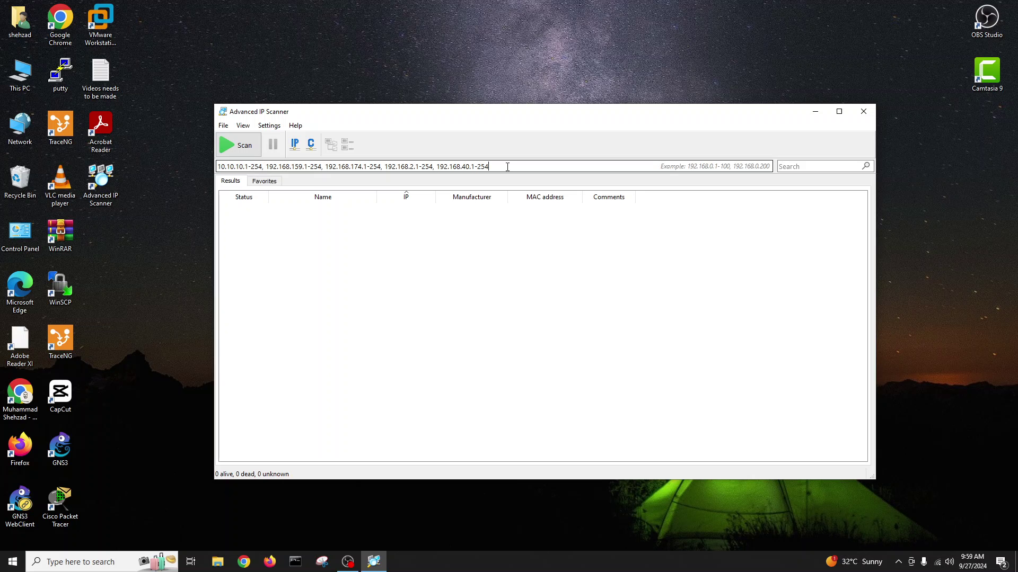
{"action": "left_click_drag", "start_coordinate": [507, 167], "coordinate": [262, 166]}
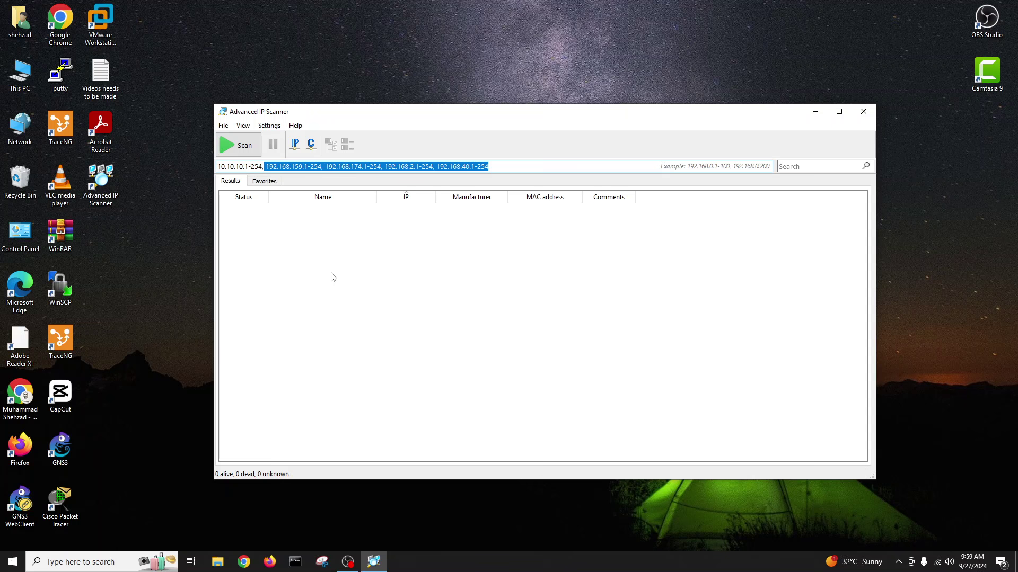
{"action": "key", "text": "BackSpace"}
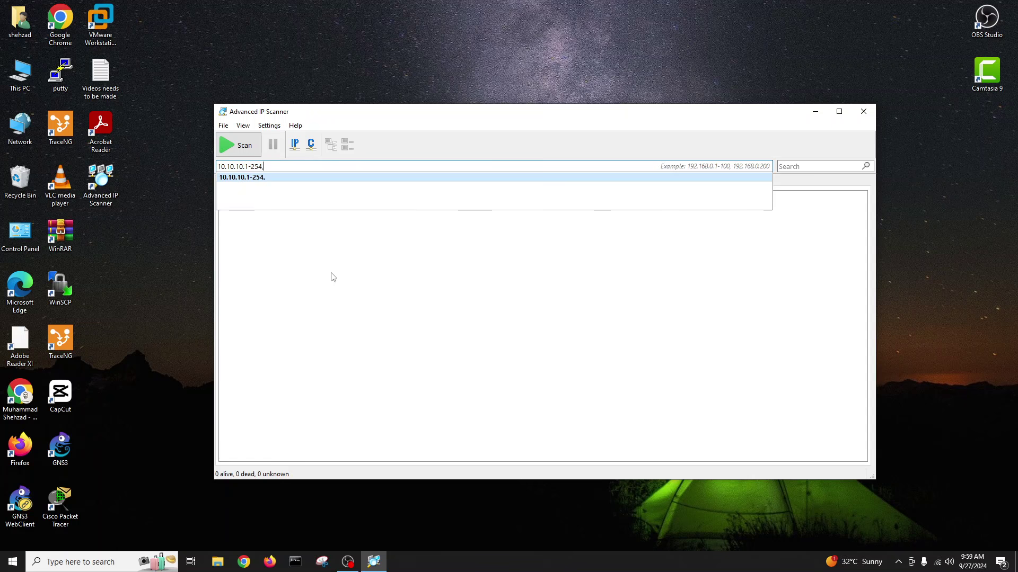
{"action": "key", "text": "BackSpace"}
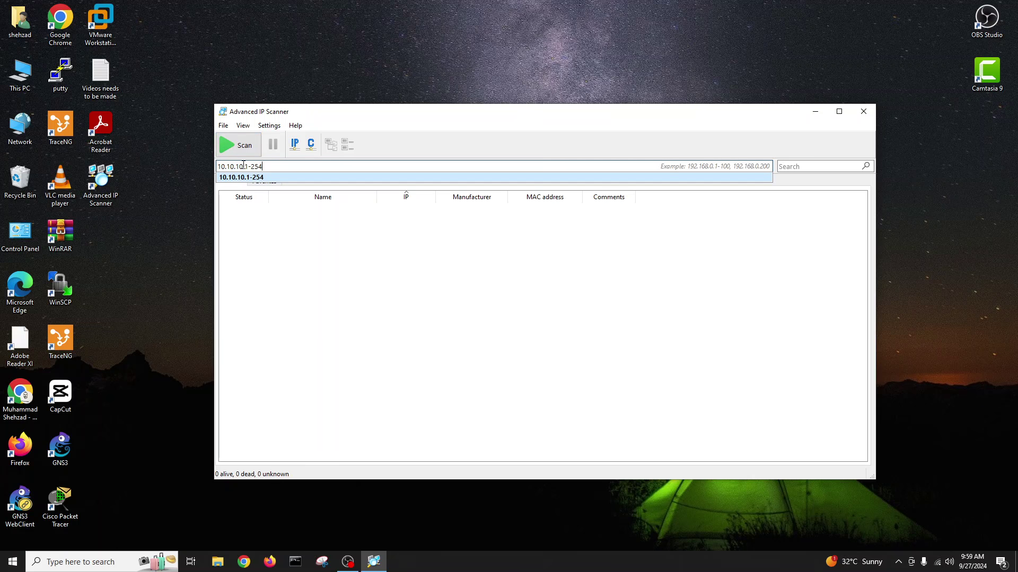
{"action": "left_click", "coordinate": [242, 146]}
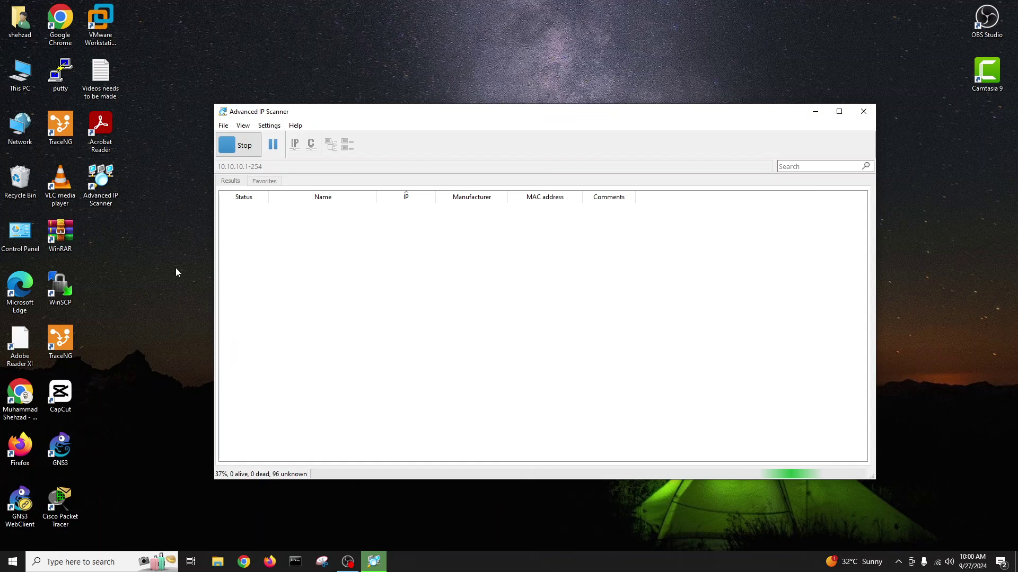
- Run ipconfig in Command Prompt to confirm the Ethernet address 10.10.10.253, then close it
{"action": "left_click", "coordinate": [295, 562]}
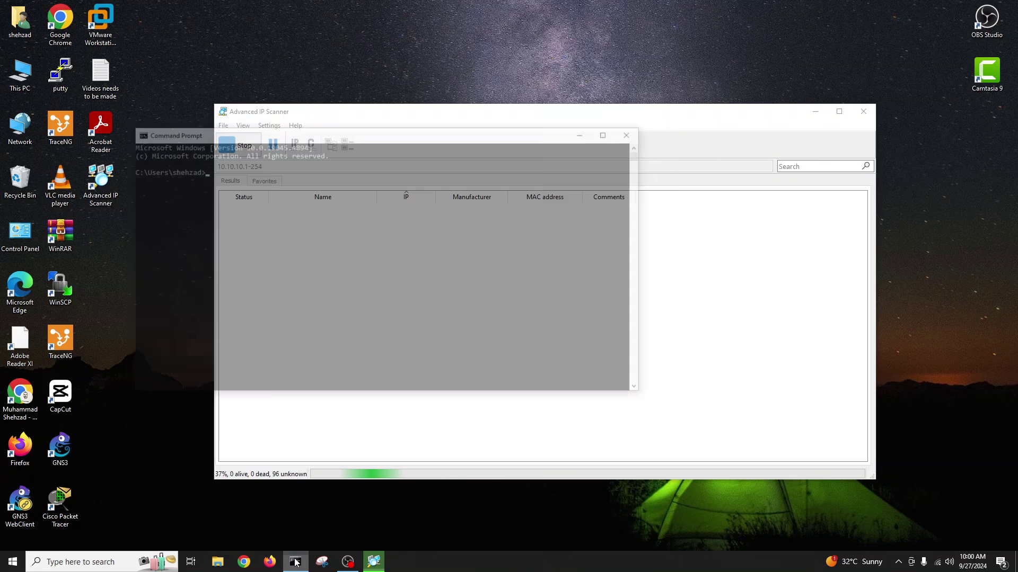
{"action": "type", "text": "ipco"}
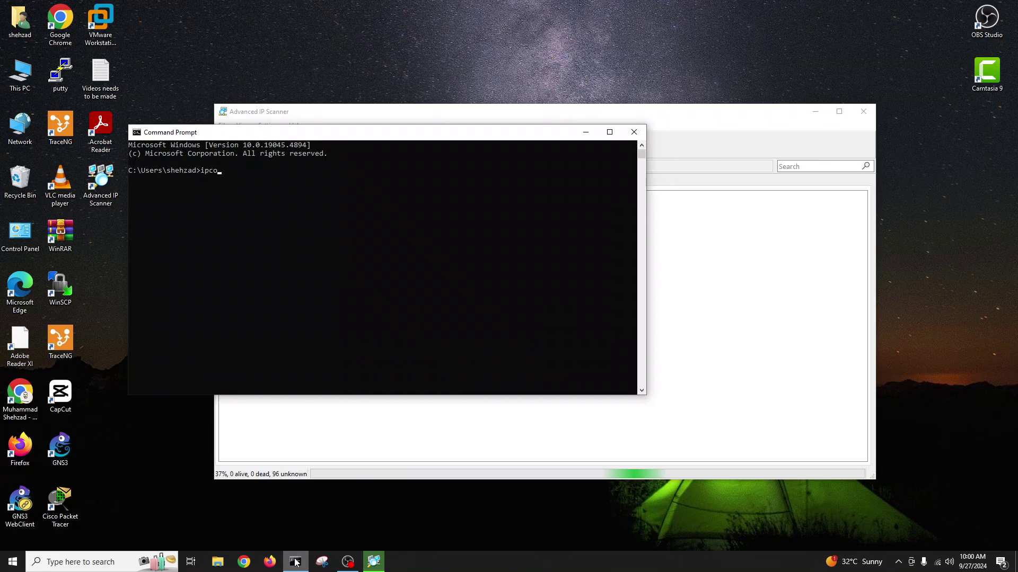
{"action": "type", "text": "nfig"}
{"action": "key", "text": "Return"}
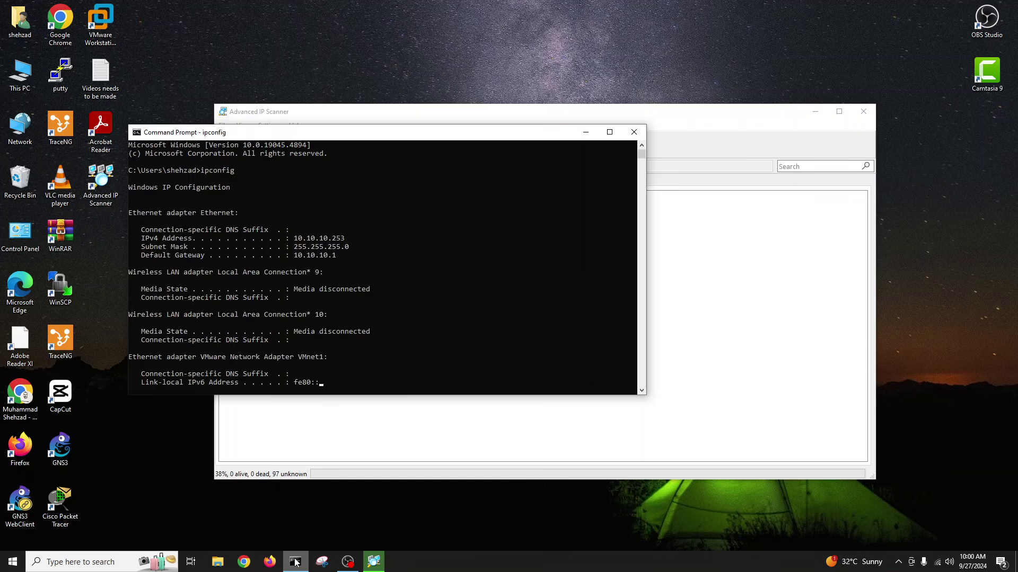
{"action": "scroll", "coordinate": [339, 201], "scroll_direction": "up", "scroll_amount": 5}
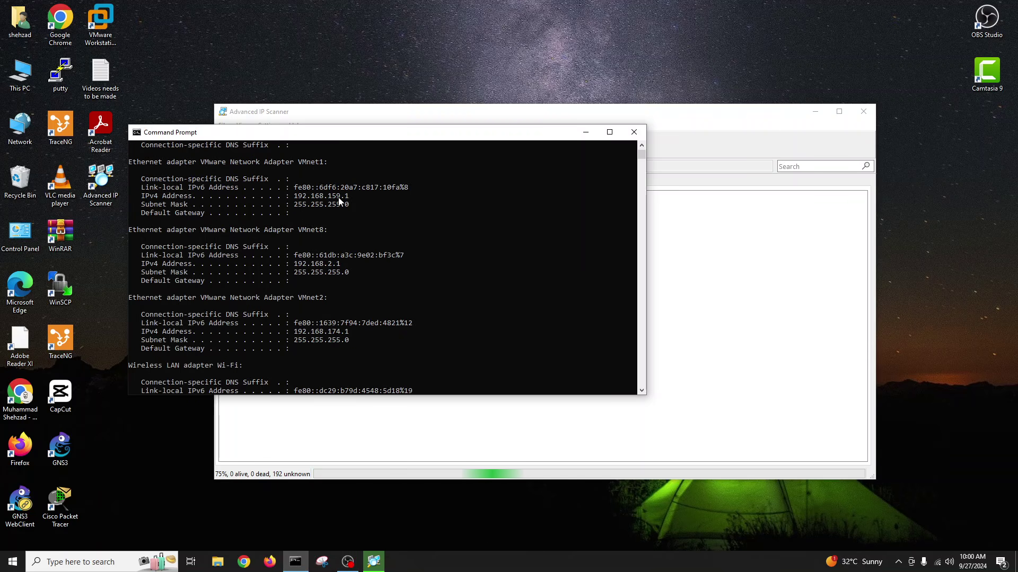
{"action": "scroll", "coordinate": [338, 199], "scroll_direction": "up", "scroll_amount": 2}
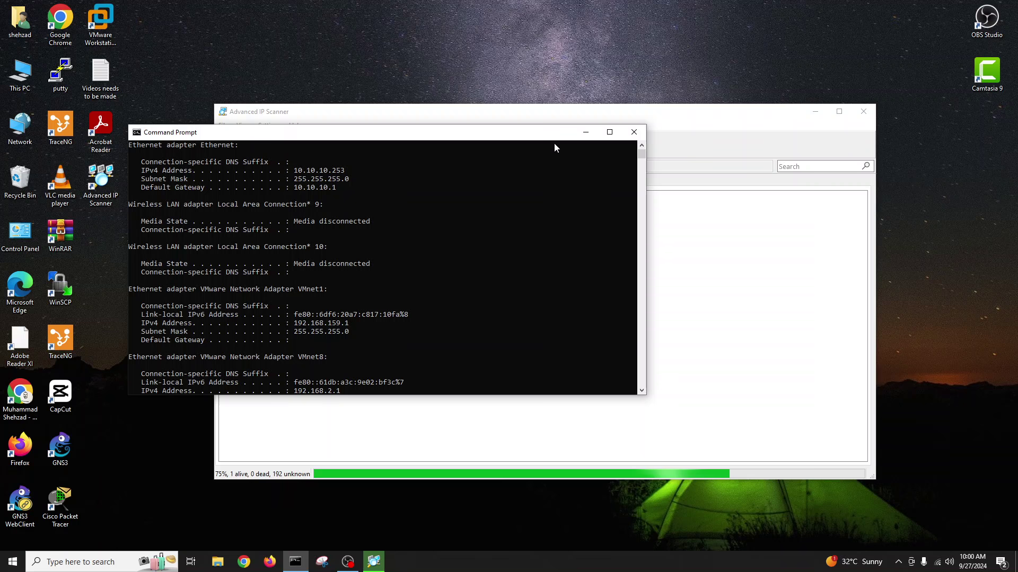
{"action": "left_click", "coordinate": [633, 132]}
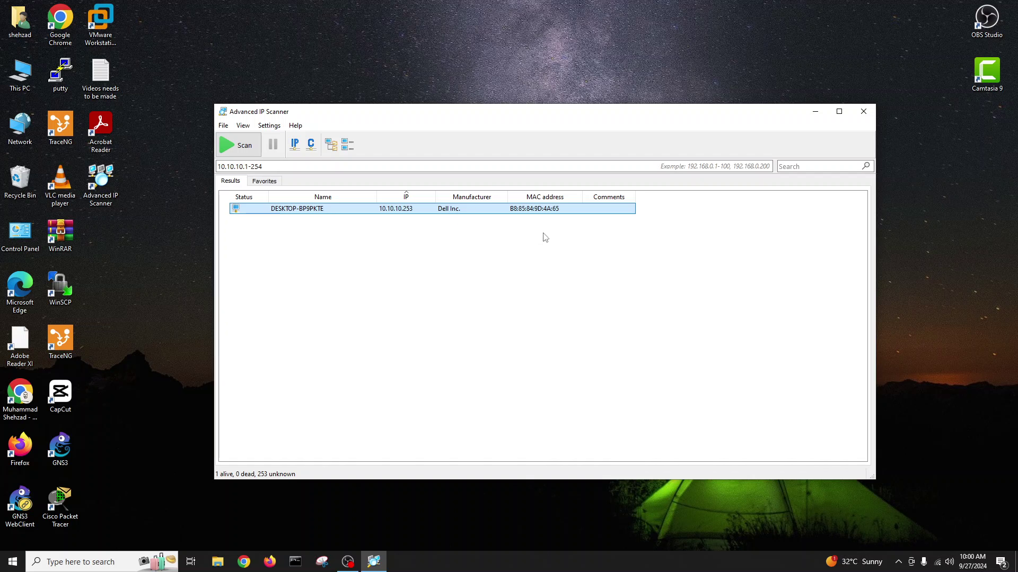
- Widen the Manufacturer column and reposition the window as the scan lists the Dell host at 10.10.10.253
{"action": "left_click_drag", "start_coordinate": [507, 197], "coordinate": [515, 195]}
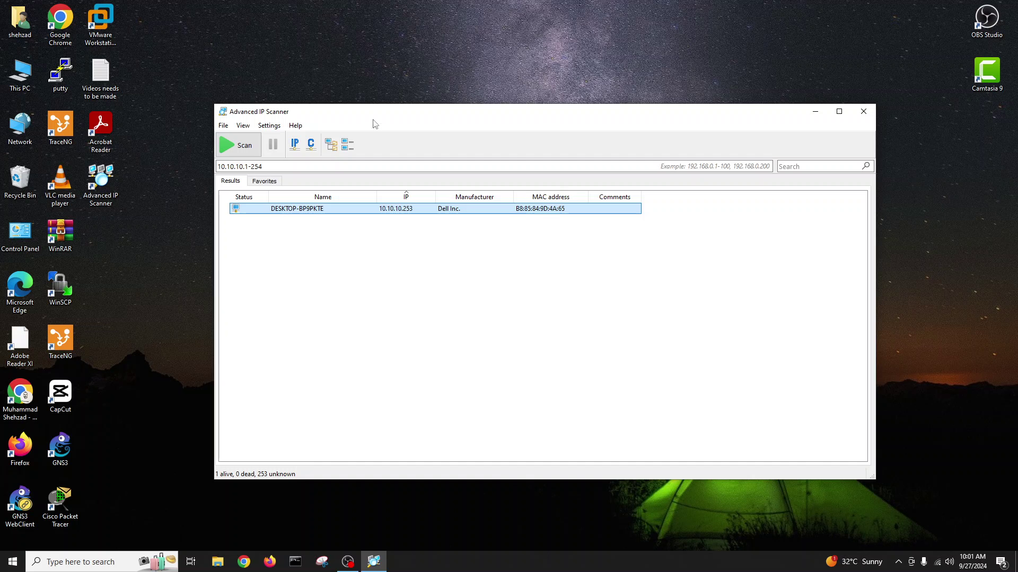
{"action": "left_click_drag", "start_coordinate": [367, 114], "coordinate": [359, 105]}
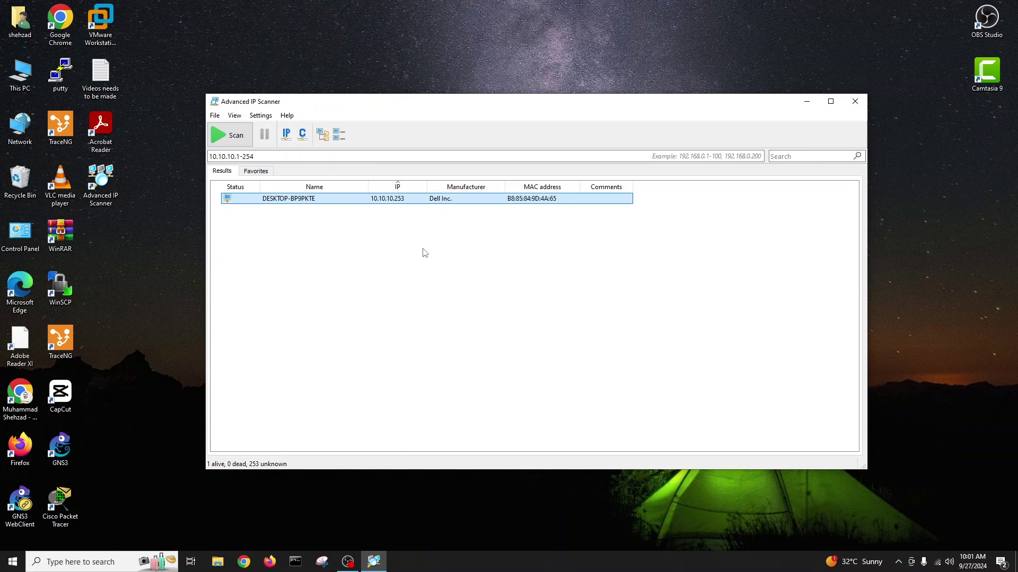
{"action": "left_click", "coordinate": [420, 514]}
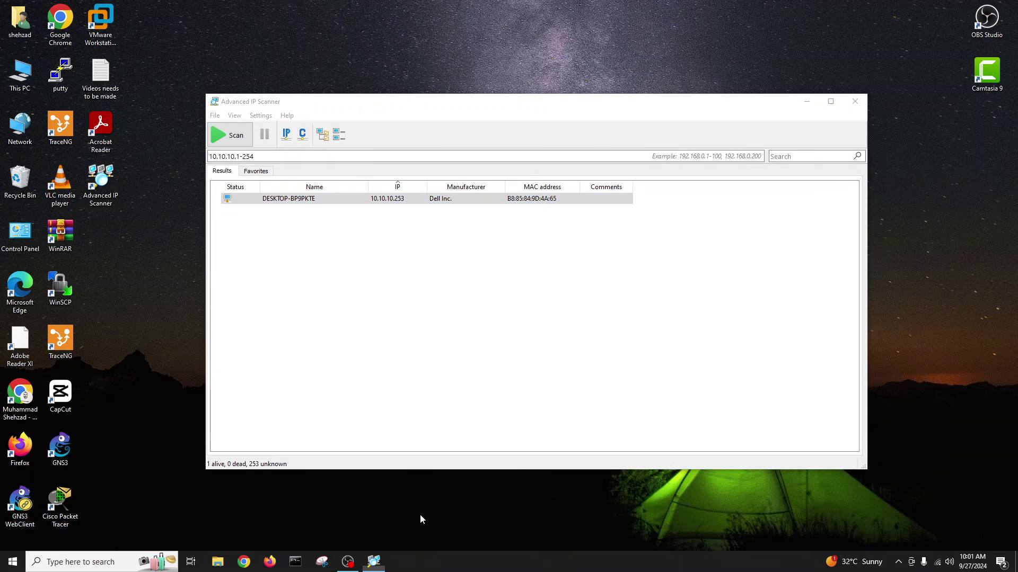